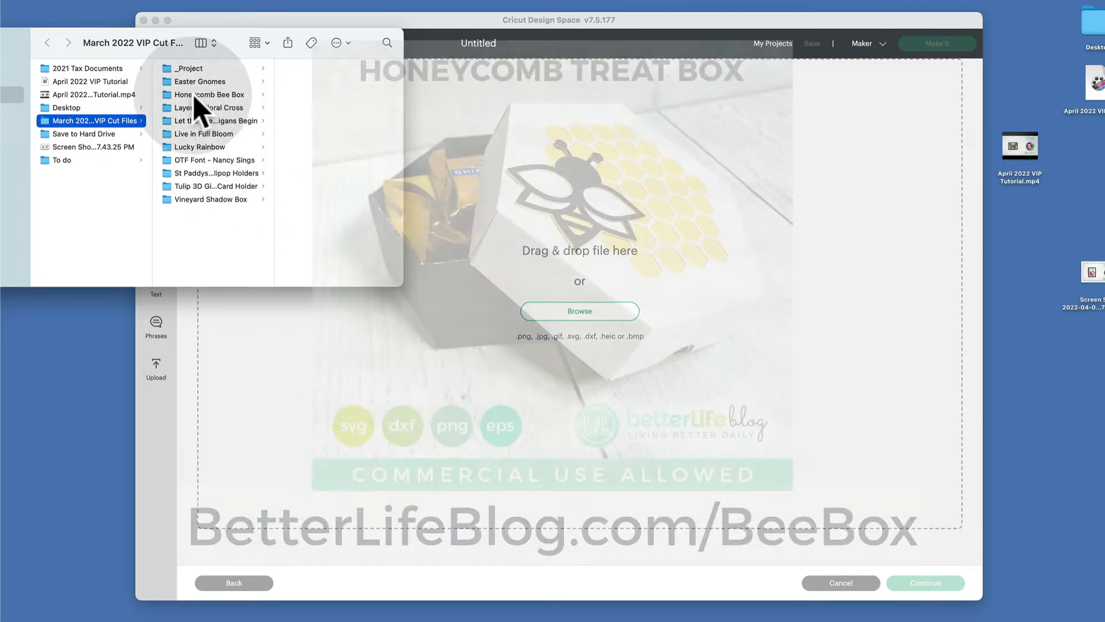
# Upload Honeycomb Box SVG.svg from the Honeycomb Bee Box folder as a cut image and add it to the canvas
pyautogui.click(218, 94)
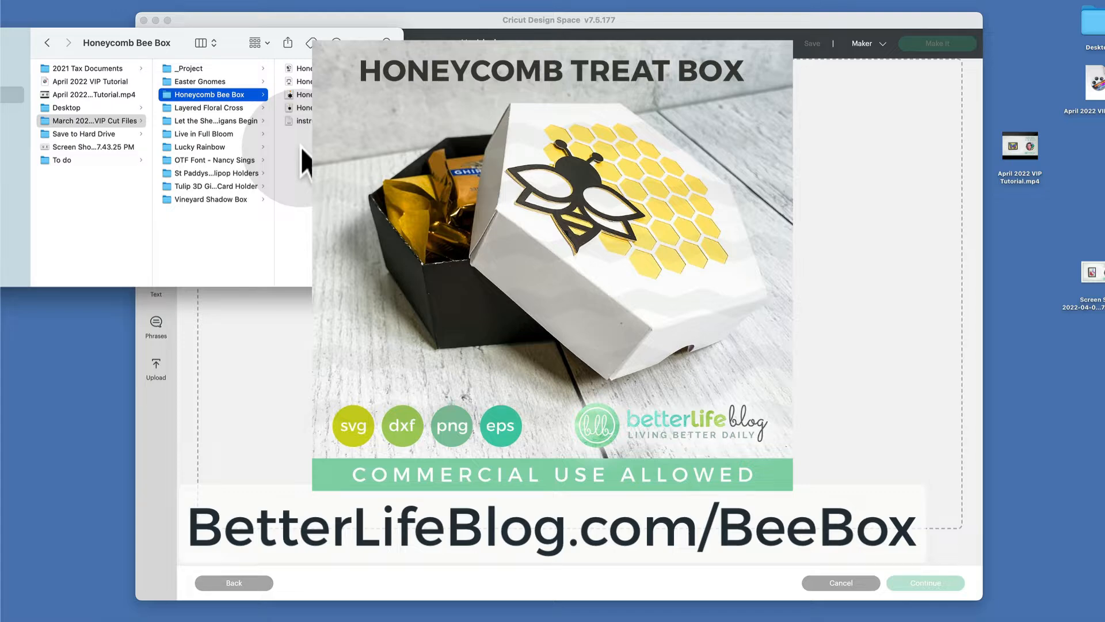
pyautogui.moveTo(241, 58); pyautogui.dragTo(138, 66)
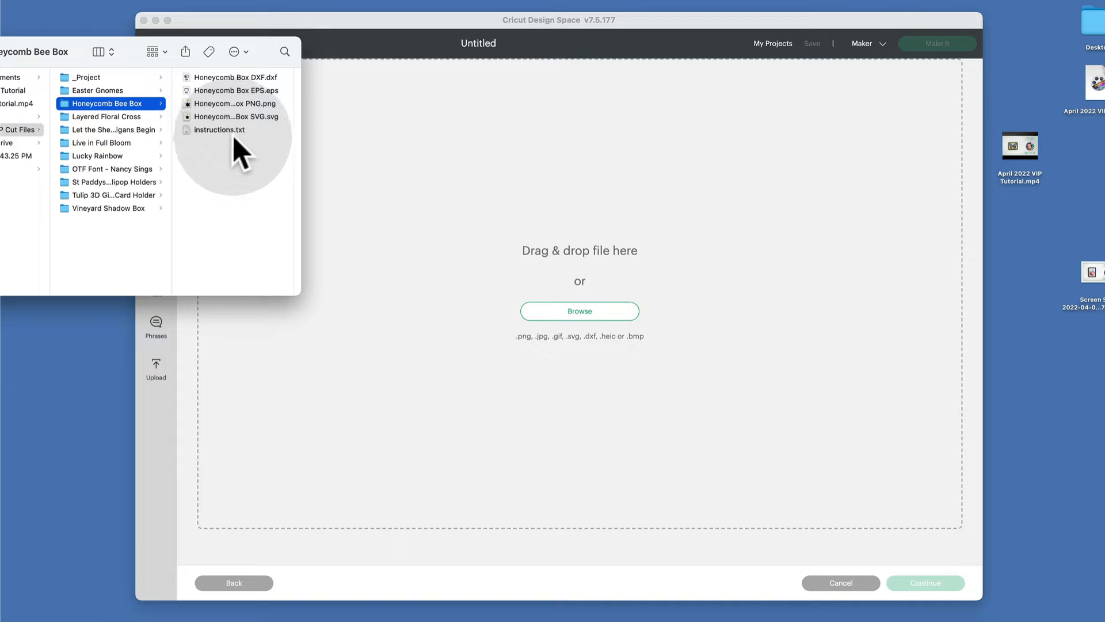
pyautogui.click(207, 116)
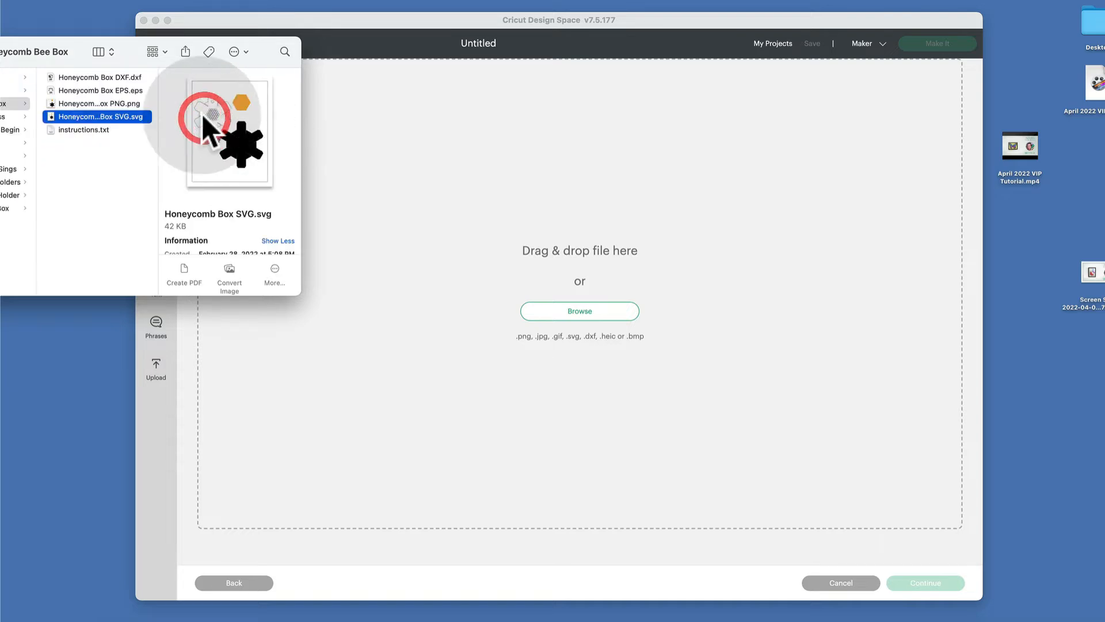
pyautogui.click(99, 117)
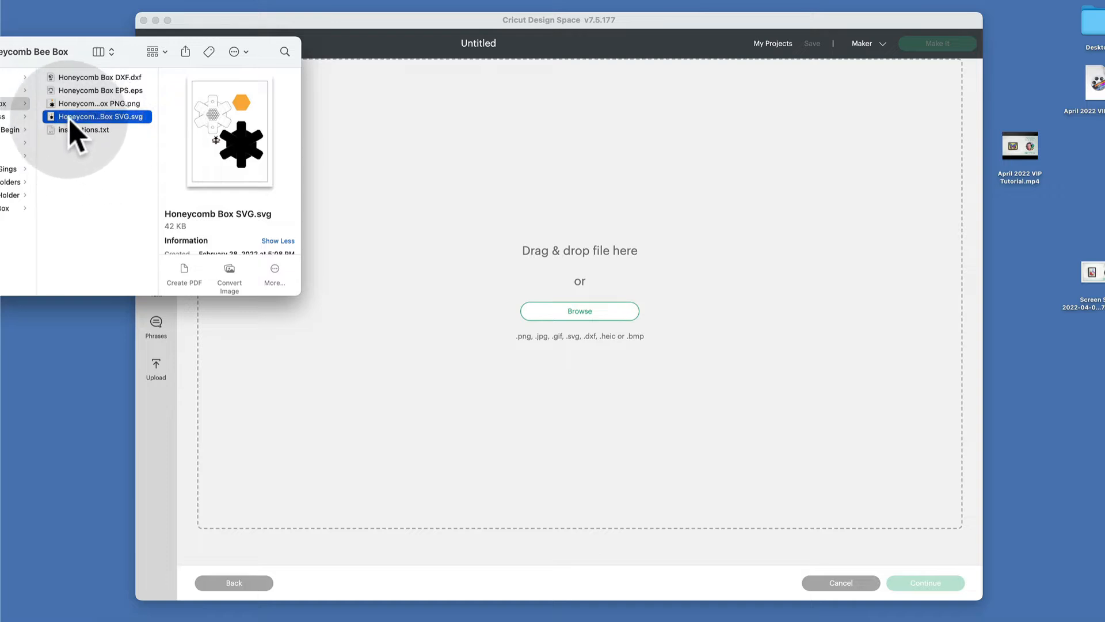
pyautogui.moveTo(70, 117); pyautogui.dragTo(447, 284)
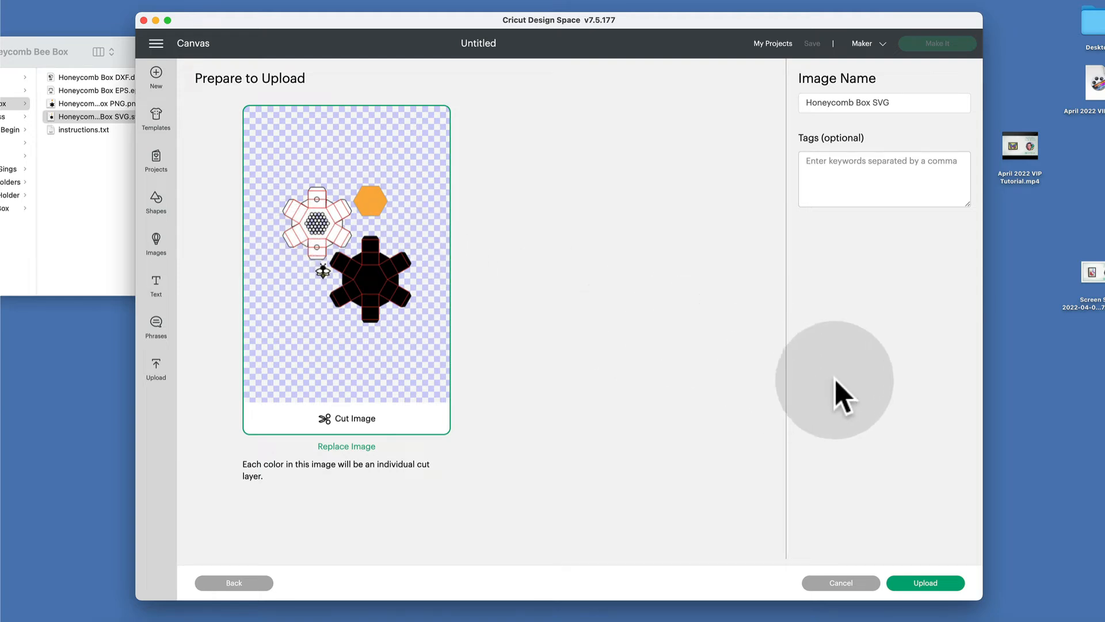
pyautogui.click(926, 583)
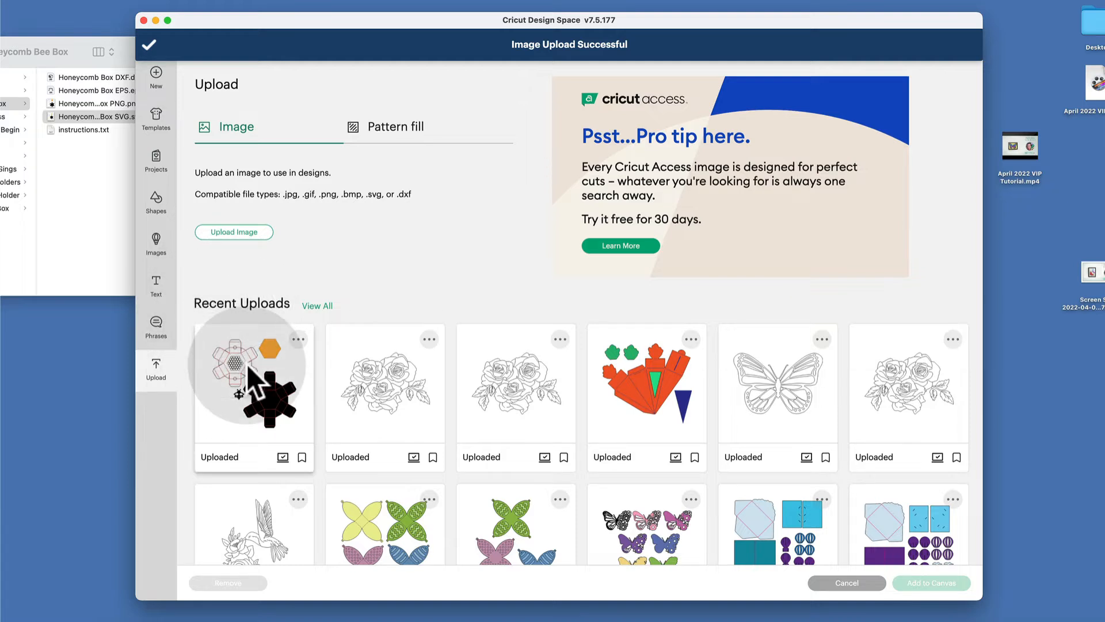
pyautogui.click(256, 381)
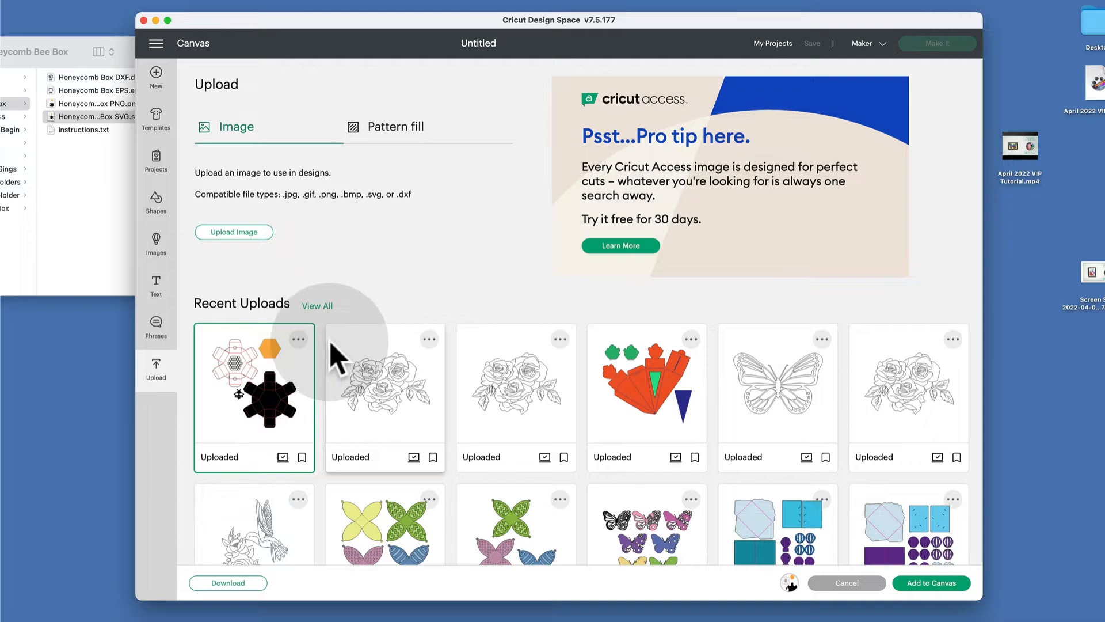
pyautogui.click(937, 585)
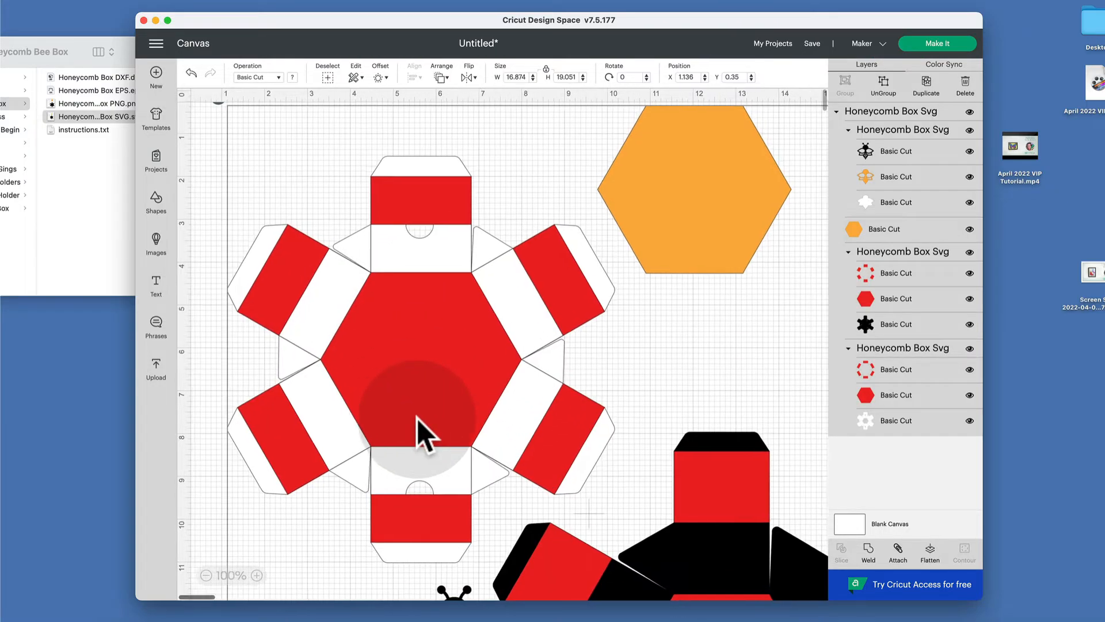
# Ungroup the honeycomb box design into separate pieces and leave nothing selected
pyautogui.scroll(-3, 417, 418)
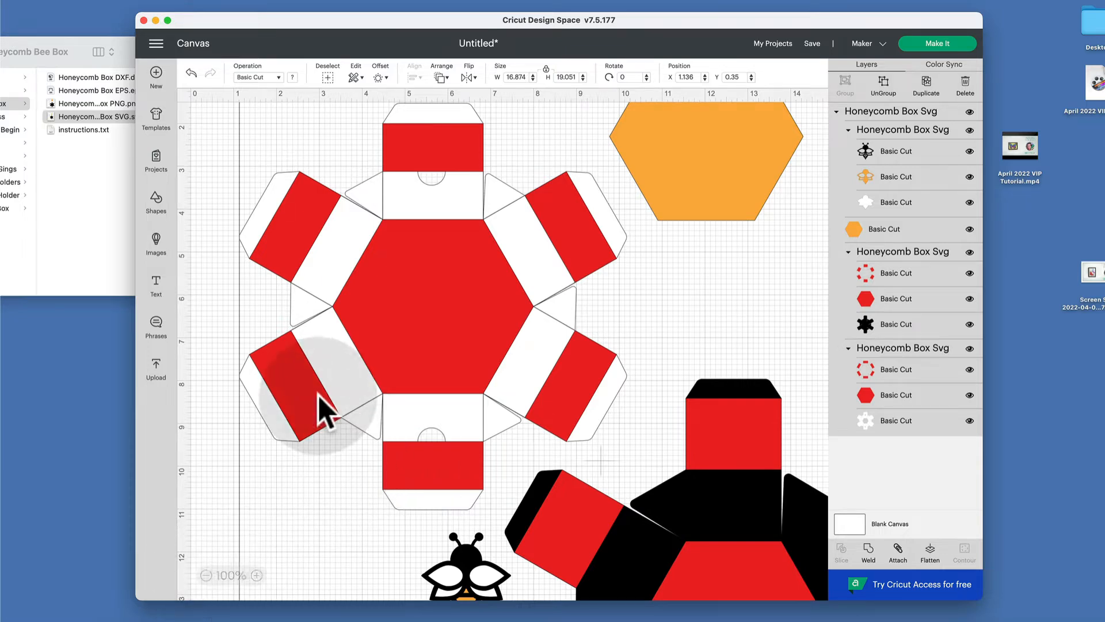
pyautogui.click(206, 575)
pyautogui.click(206, 575)
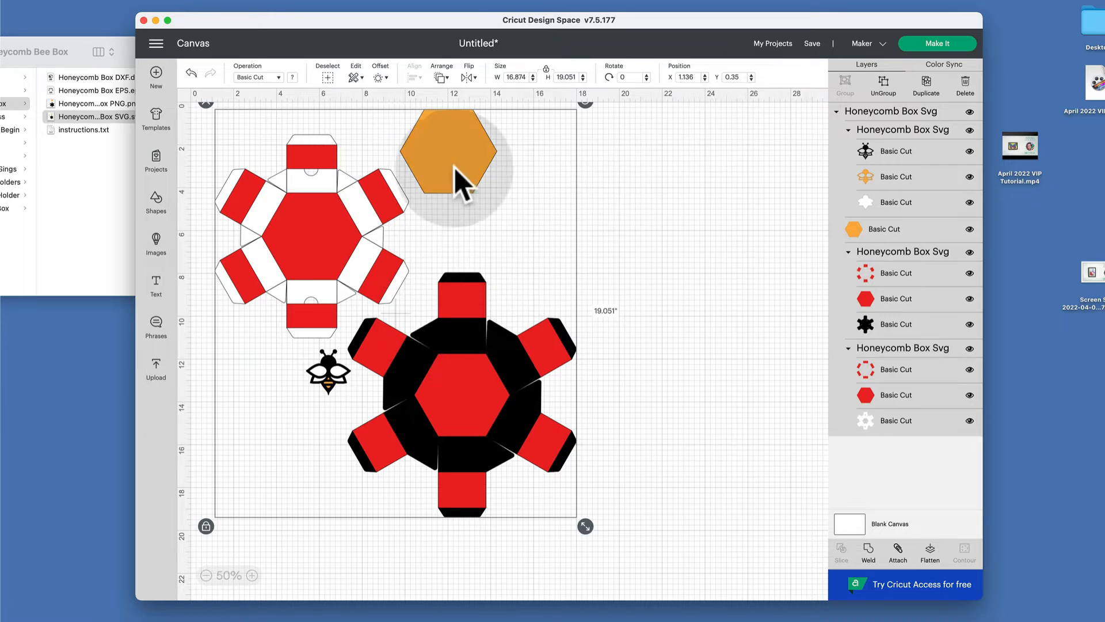
pyautogui.rightClick(390, 197)
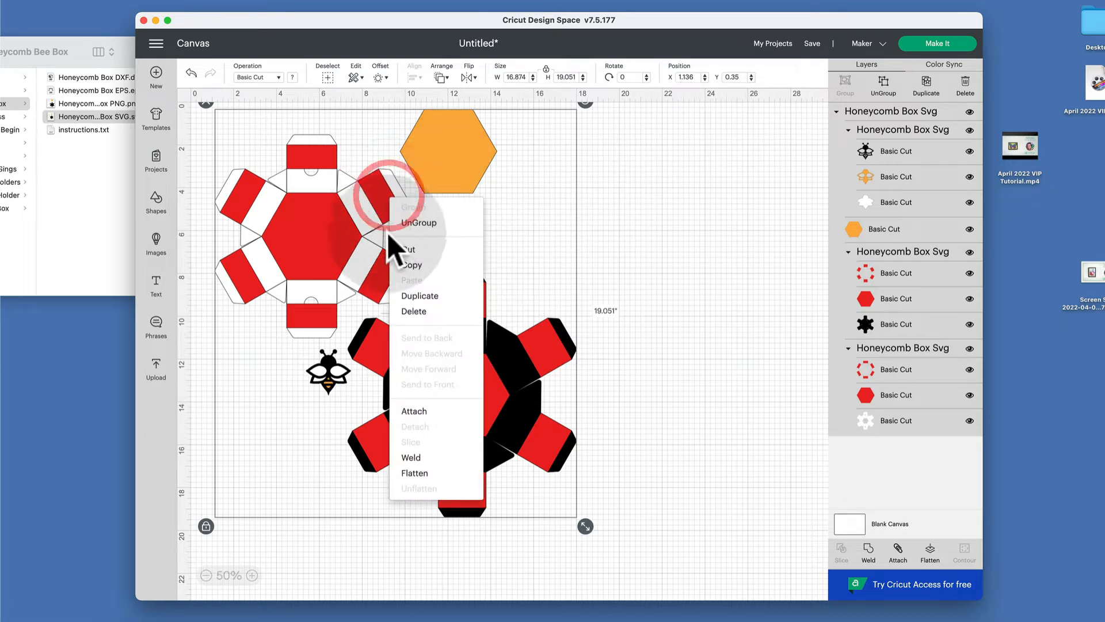
pyautogui.click(493, 148)
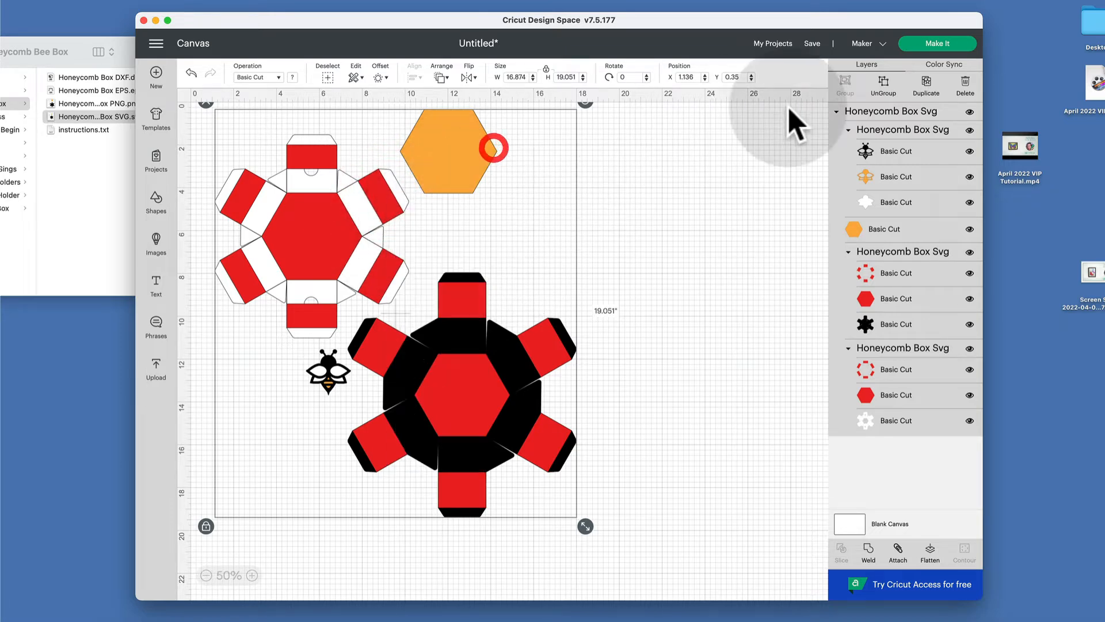
pyautogui.click(884, 86)
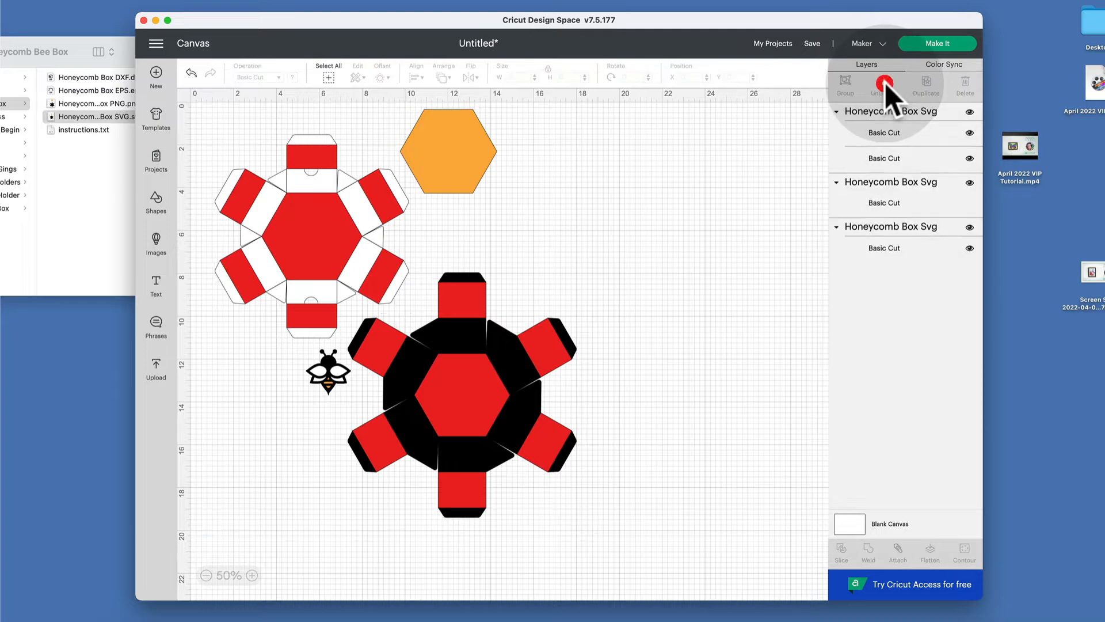
pyautogui.click(513, 247)
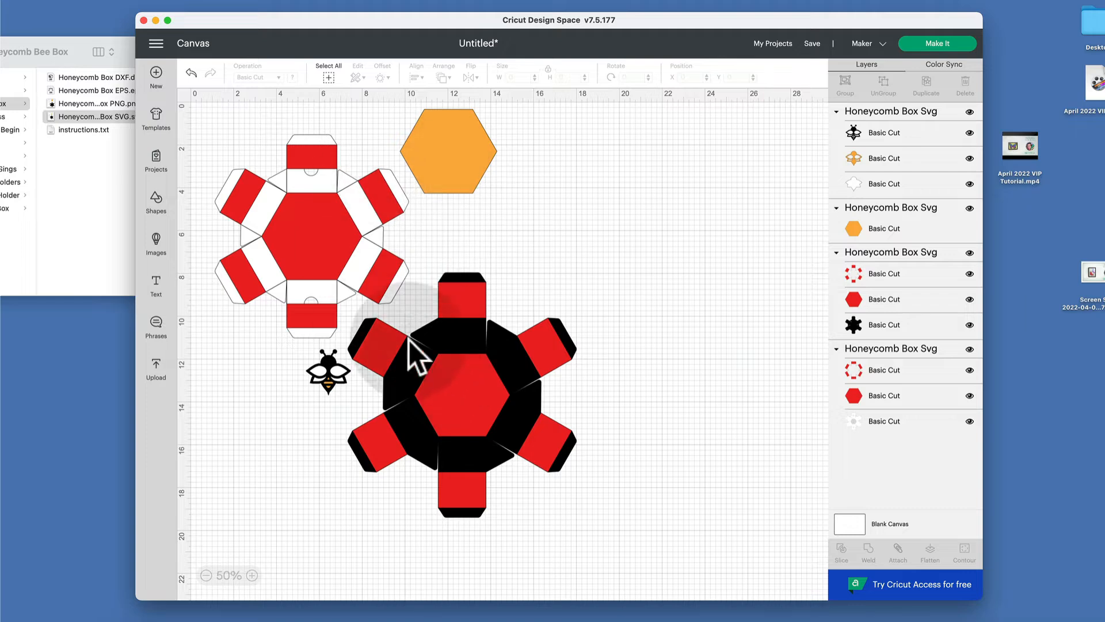
pyautogui.click(482, 182)
# Select the white box template, the black box template and the orange hexagon in turn to examine the separate pieces
pyautogui.click(314, 271)
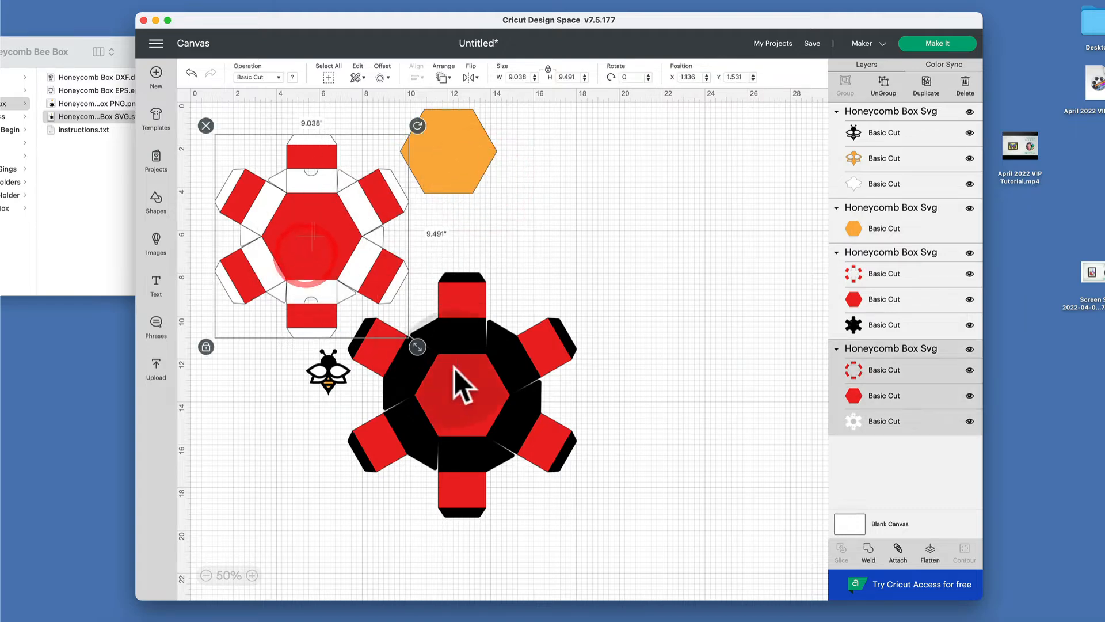
pyautogui.click(458, 395)
pyautogui.click(323, 236)
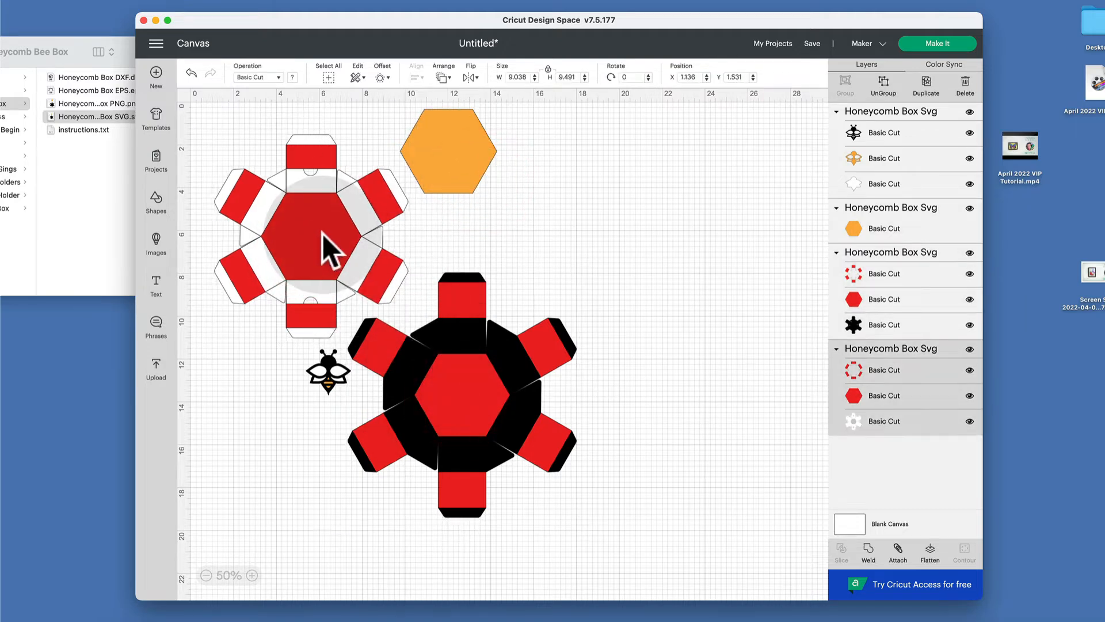
pyautogui.click(455, 180)
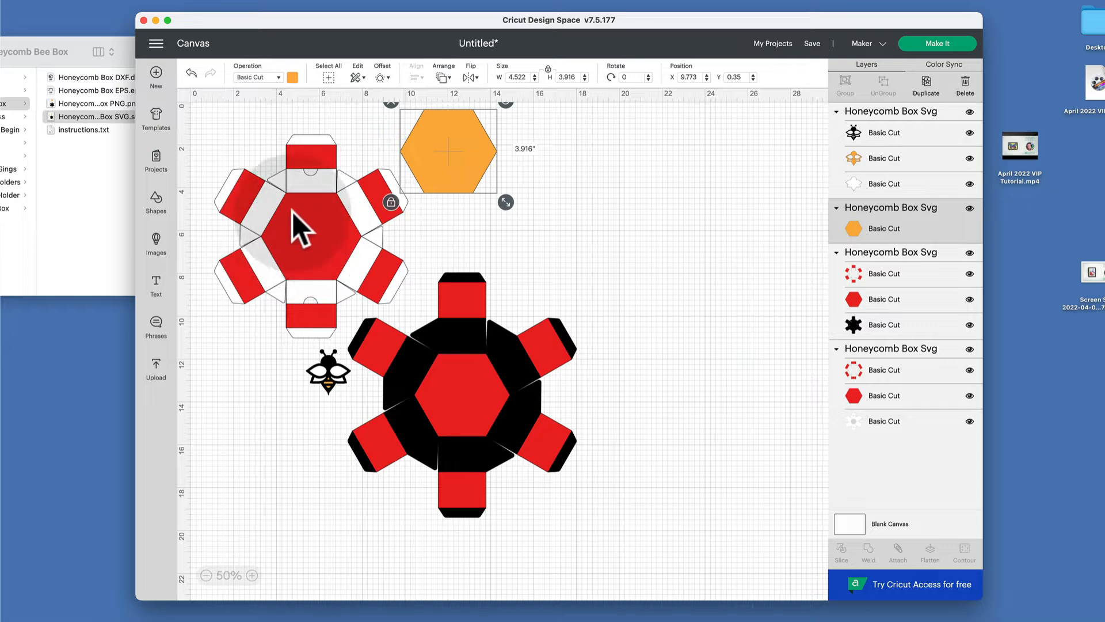
pyautogui.click(312, 229)
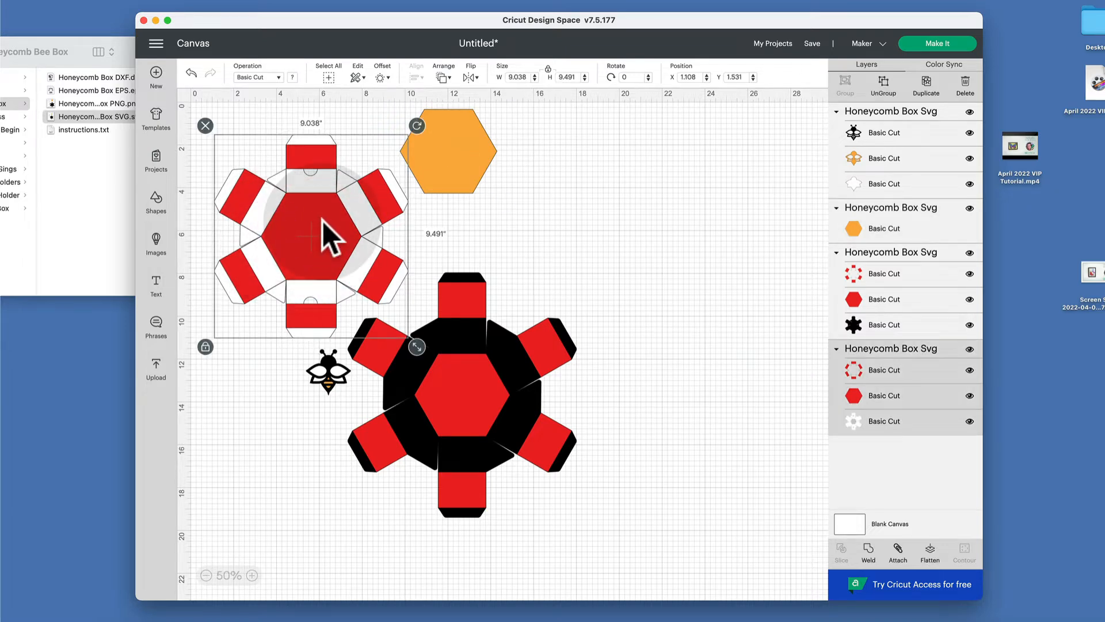
pyautogui.click(454, 374)
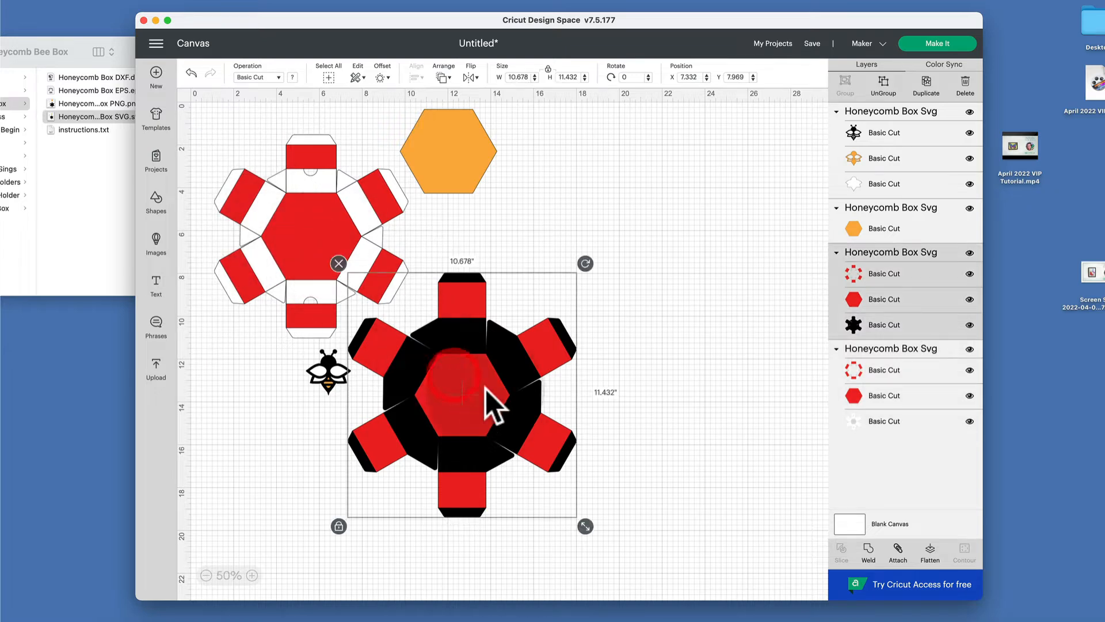
# Move the bee and the orange hexagon side by side near the canvas's upper edge, clear of both box templates
pyautogui.click(327, 375)
pyautogui.moveTo(323, 392); pyautogui.dragTo(593, 180)
pyautogui.click(486, 172)
pyautogui.moveTo(481, 156); pyautogui.dragTo(706, 172)
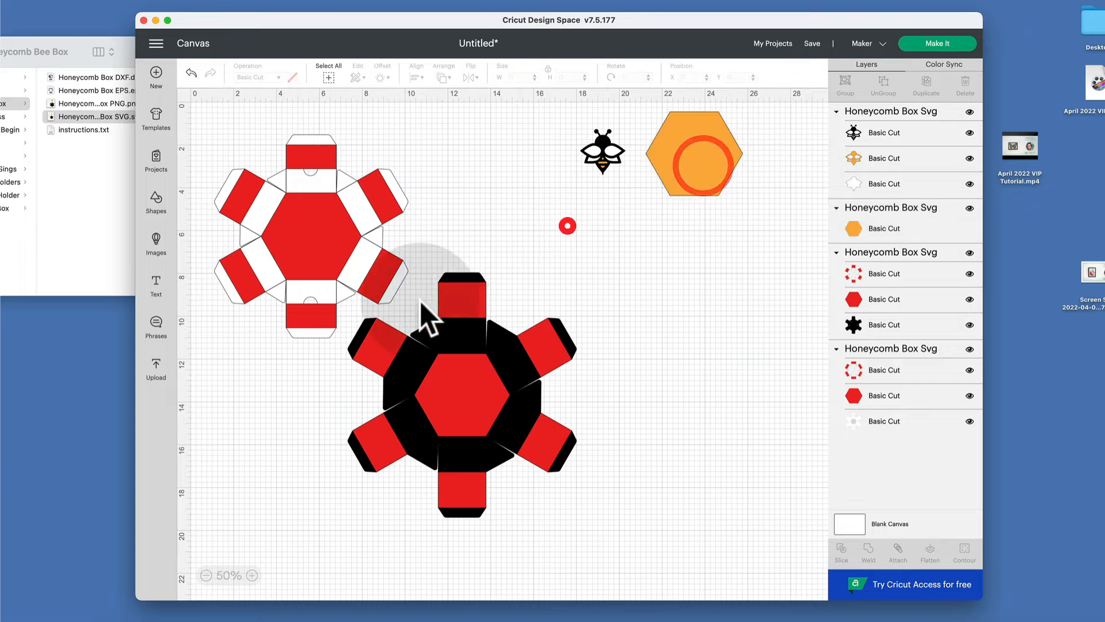
# Place the white box template at about X 1.5, Y 6.5 and the black one beside it at about X 11.3, Y 6.5
pyautogui.moveTo(431, 316); pyautogui.dragTo(544, 328)
pyautogui.moveTo(329, 234); pyautogui.dragTo(422, 354)
pyautogui.moveTo(543, 359); pyautogui.dragTo(520, 342)
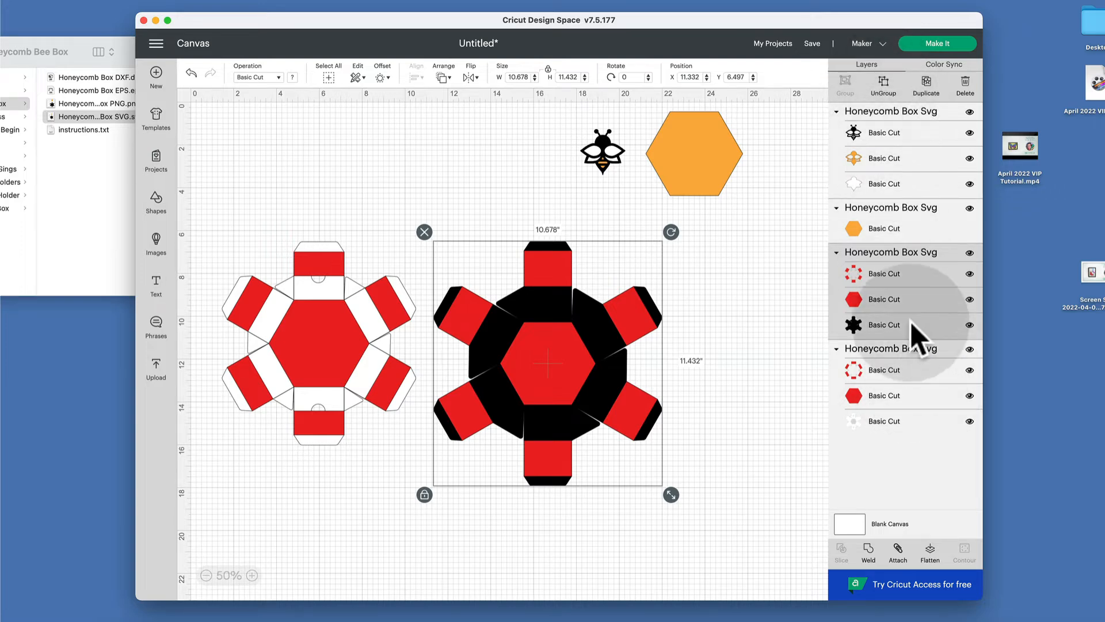
# Change the operation of both red fold-line layers on the black box template to Score
pyautogui.click(905, 285)
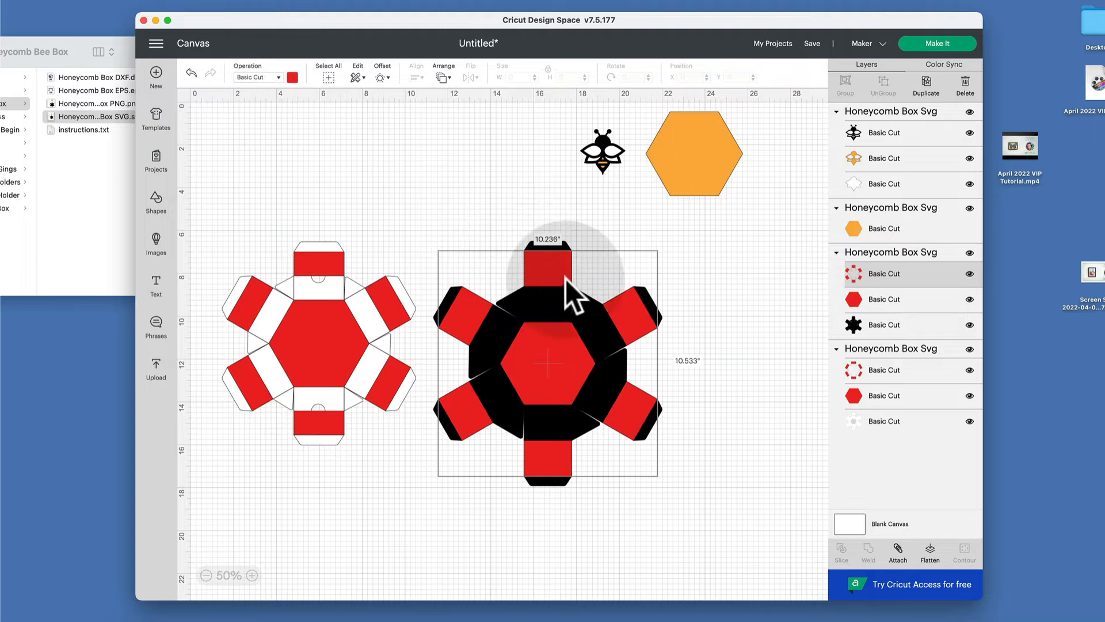
pyautogui.click(266, 80)
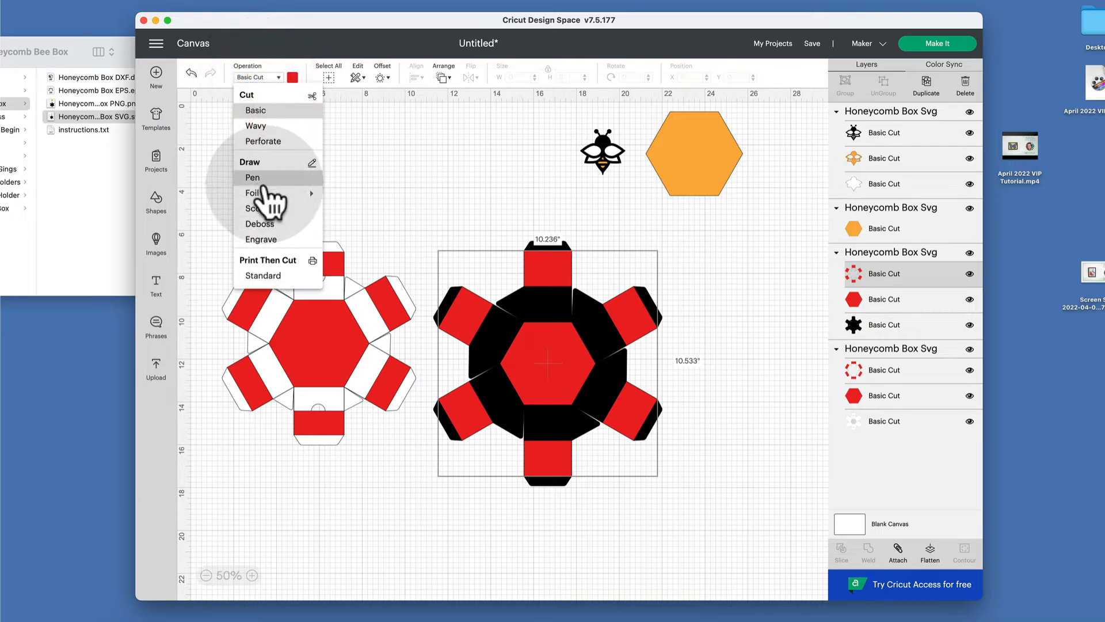
pyautogui.moveTo(264, 194)
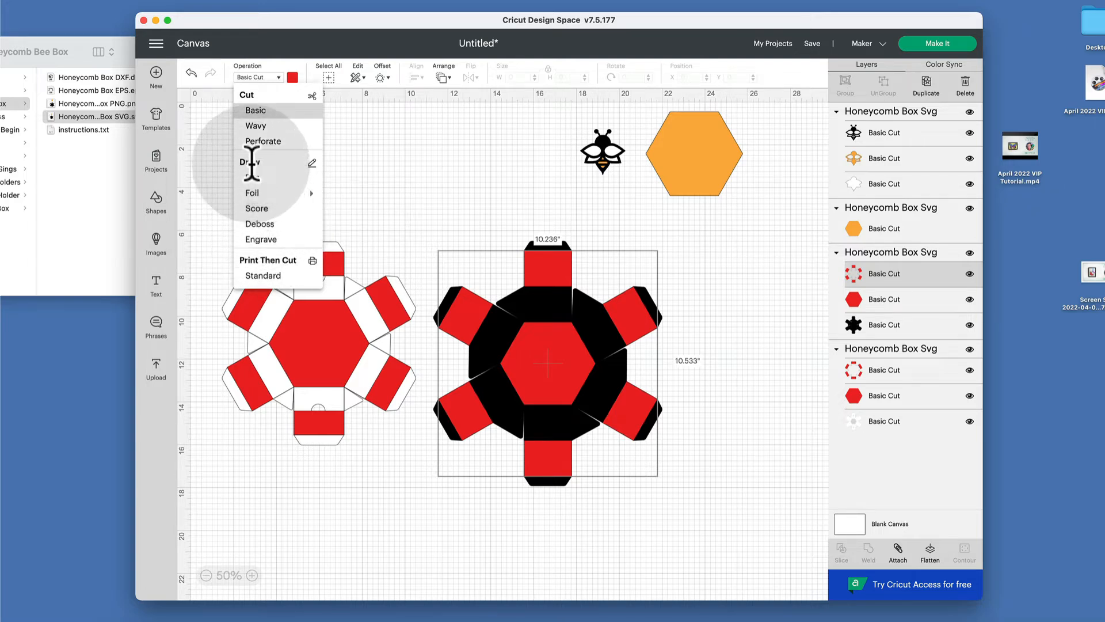
pyautogui.click(258, 209)
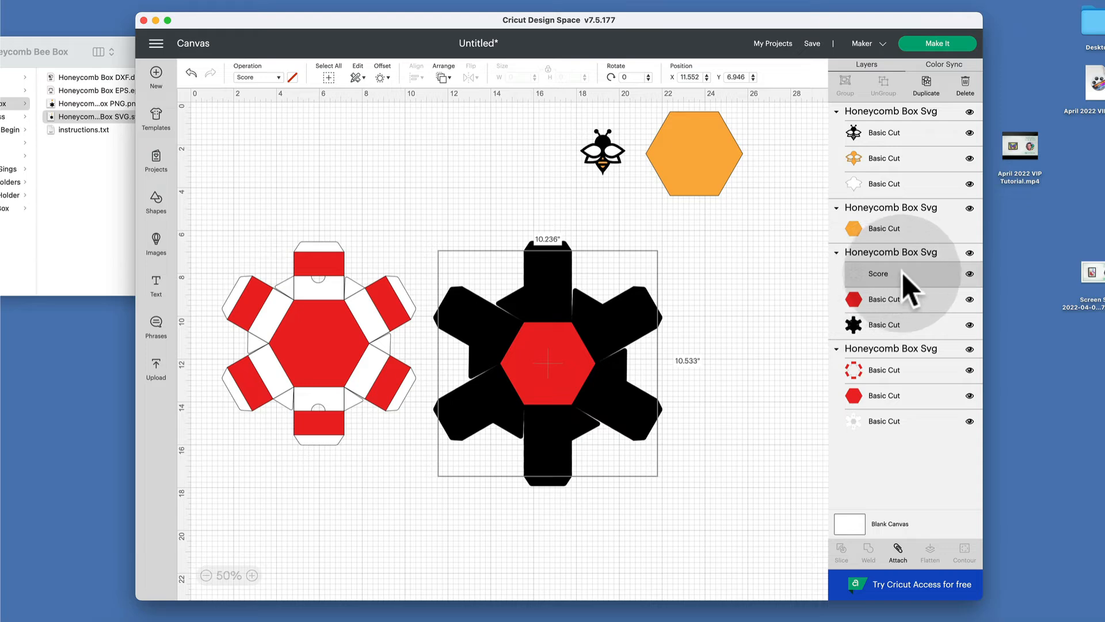
pyautogui.click(881, 300)
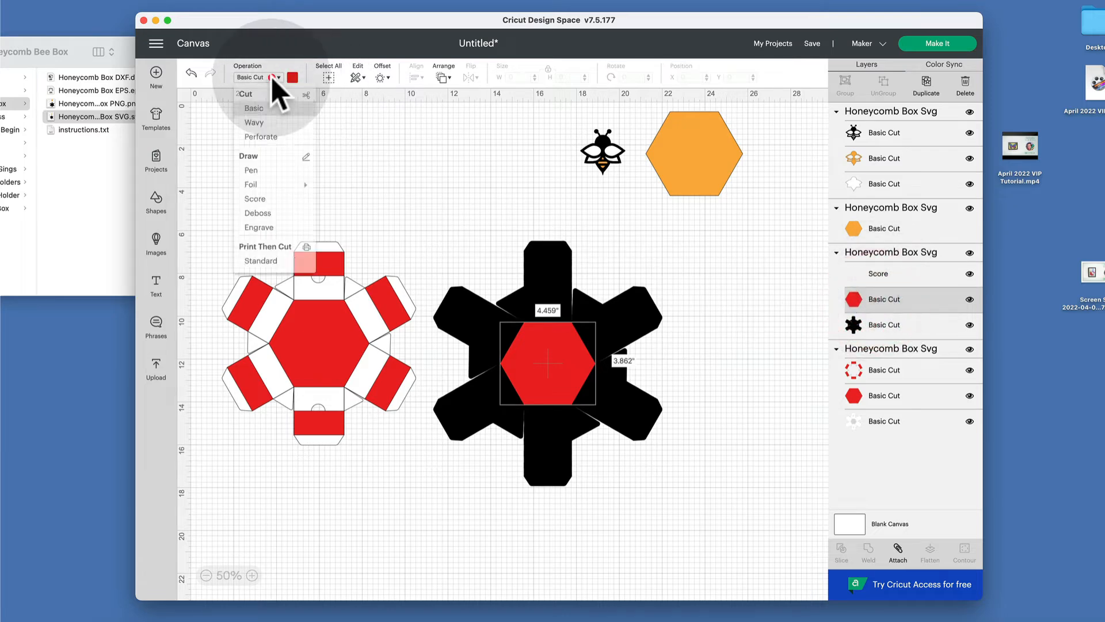
pyautogui.click(258, 208)
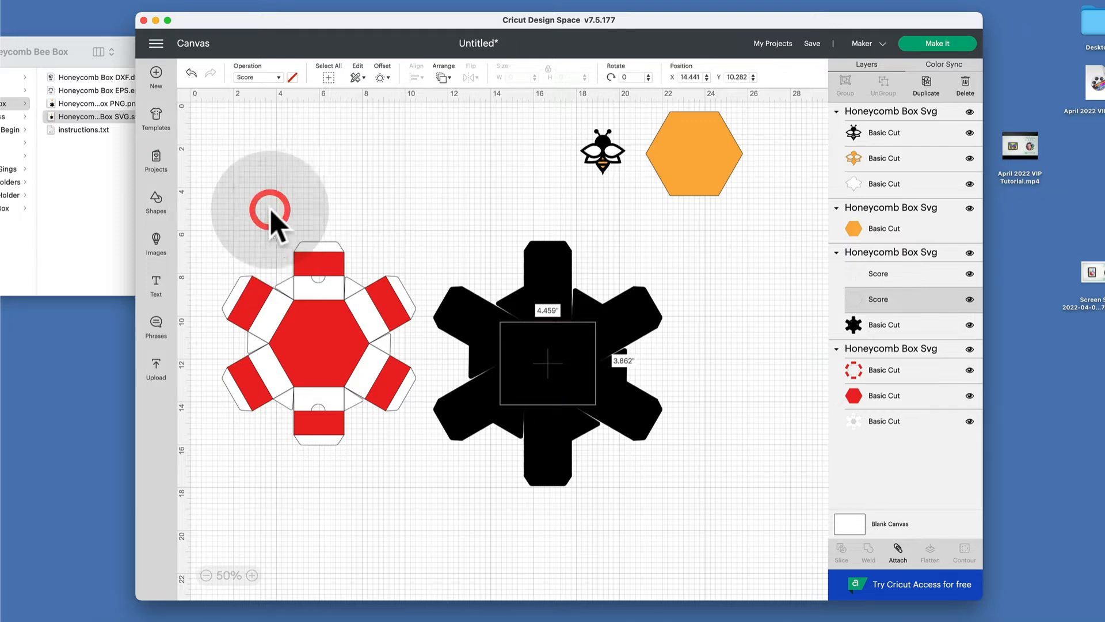
# Change the operation of both red fold-line layers on the white box template to Score
pyautogui.click(895, 371)
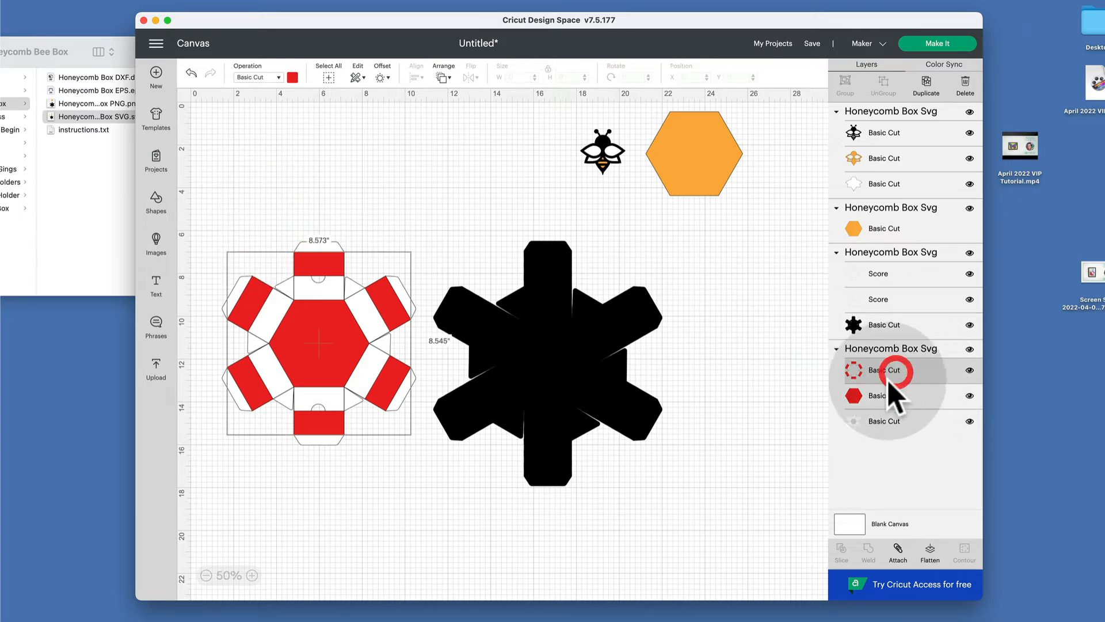
pyautogui.click(263, 79)
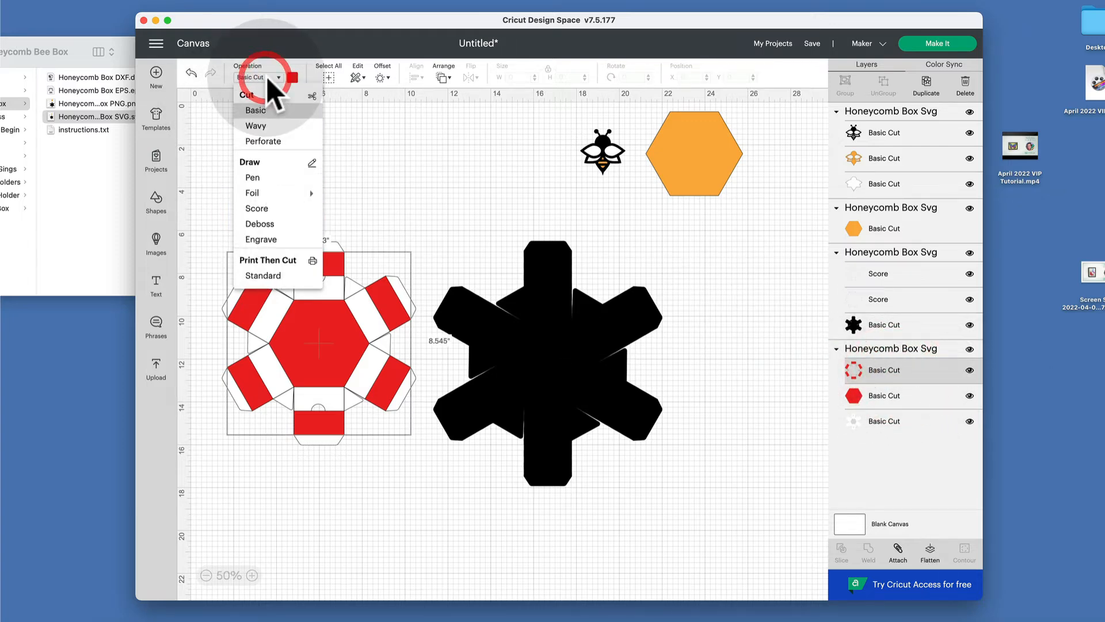
pyautogui.click(263, 216)
pyautogui.click(899, 393)
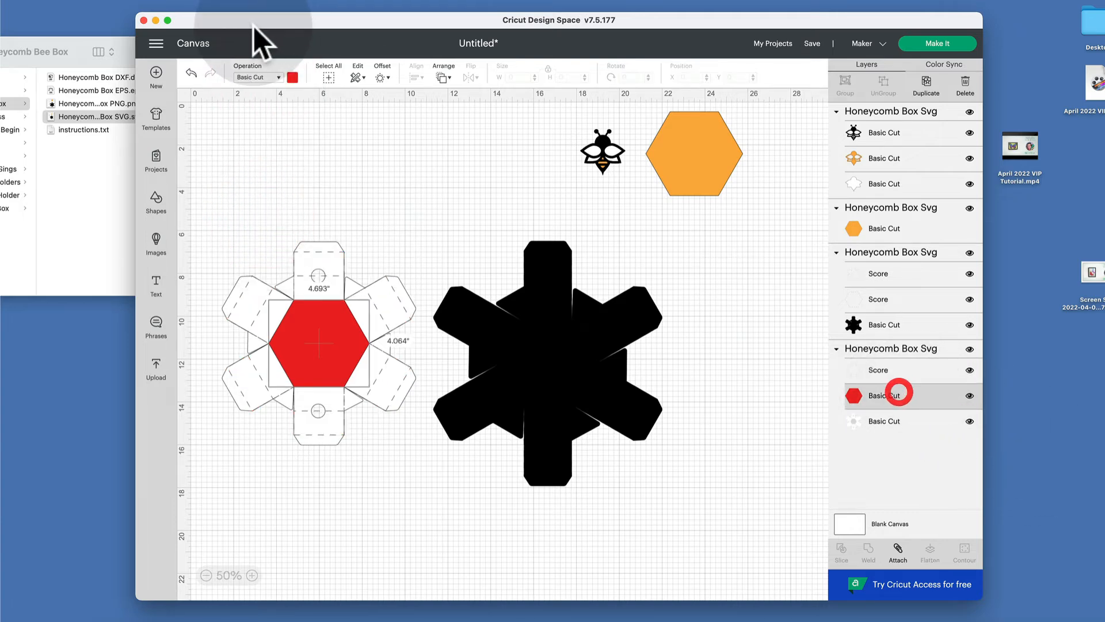
pyautogui.click(253, 75)
pyautogui.click(279, 209)
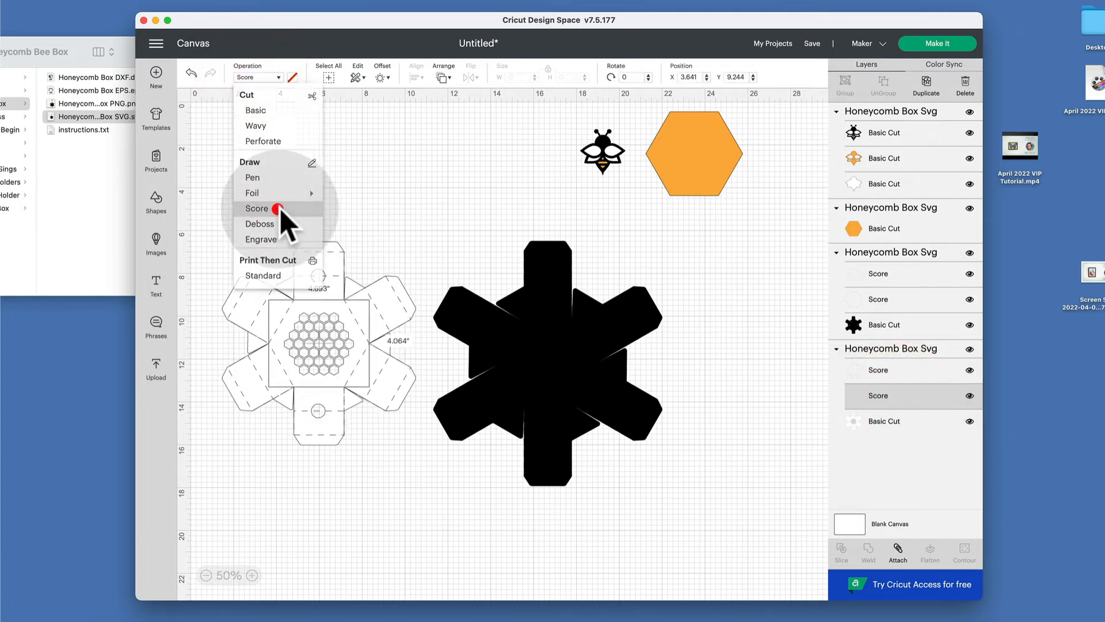
pyautogui.click(754, 347)
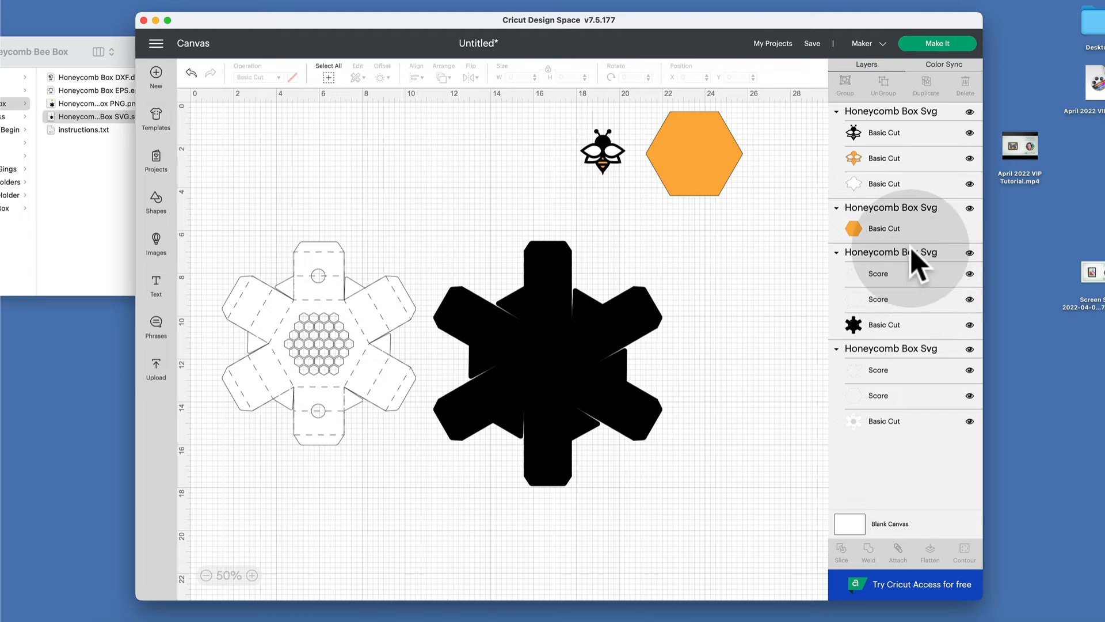
# Attach the score lines to the black box template and, separately, to the white honeycomb box template
pyautogui.click(556, 335)
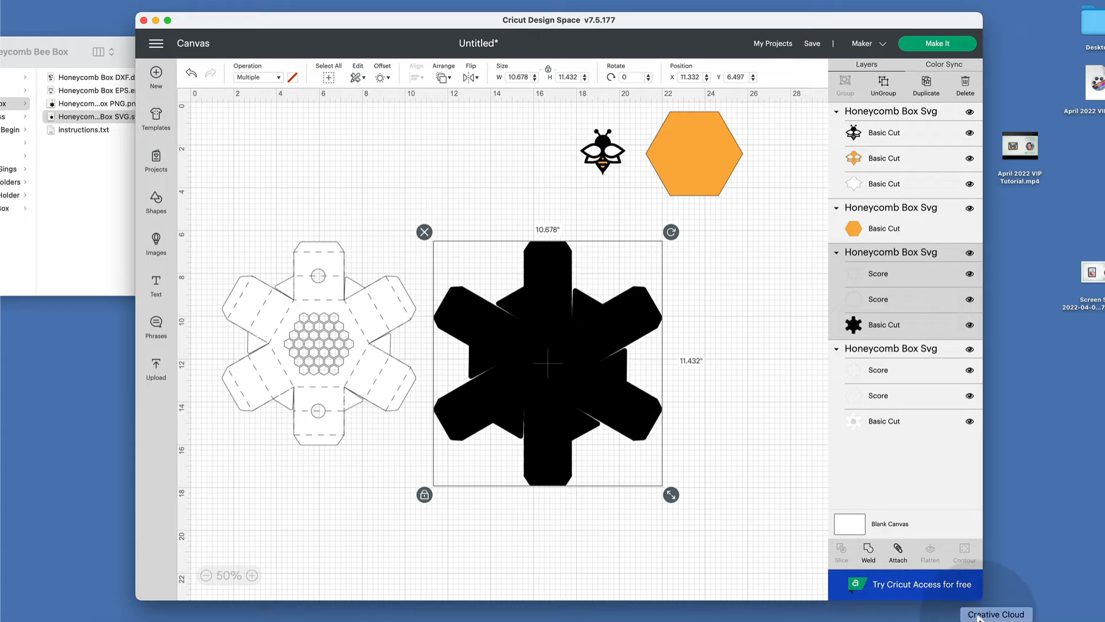
pyautogui.click(898, 550)
pyautogui.click(318, 351)
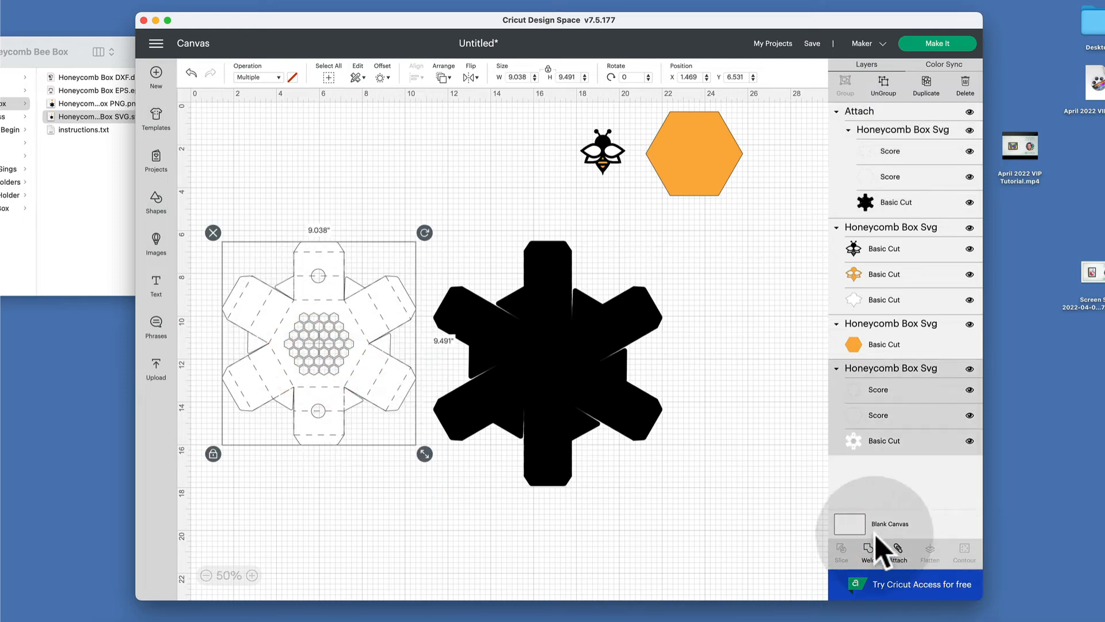
pyautogui.click(898, 550)
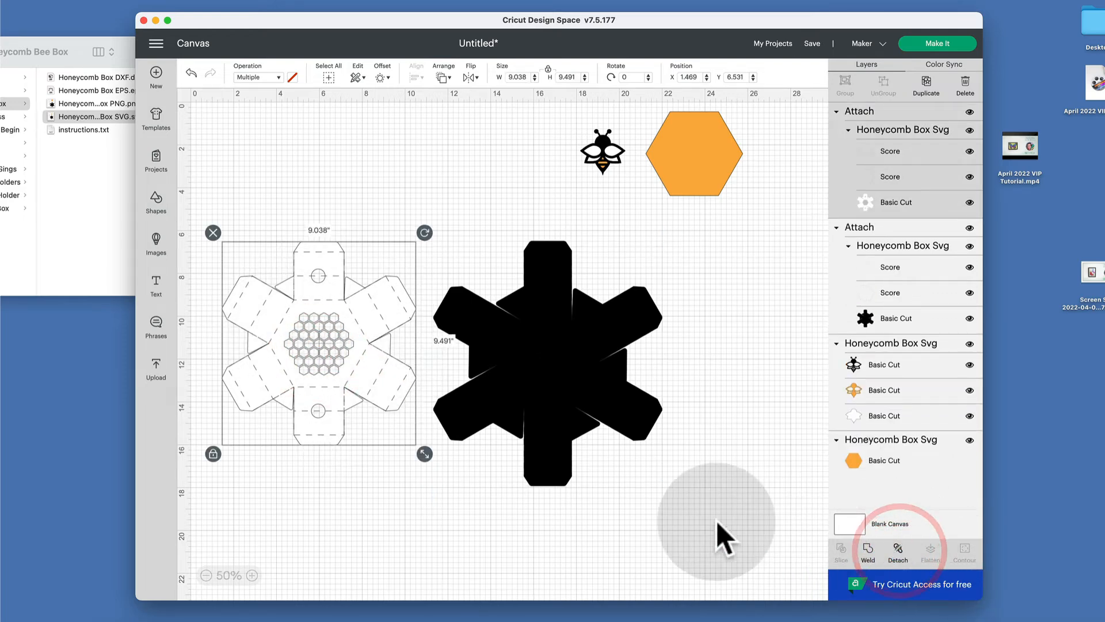
# Shift the black box template slightly away from the white one, and place the bee above the white template and the orange hexagon at about X 9.6, Y 2.0
pyautogui.click(550, 365)
pyautogui.click(353, 345)
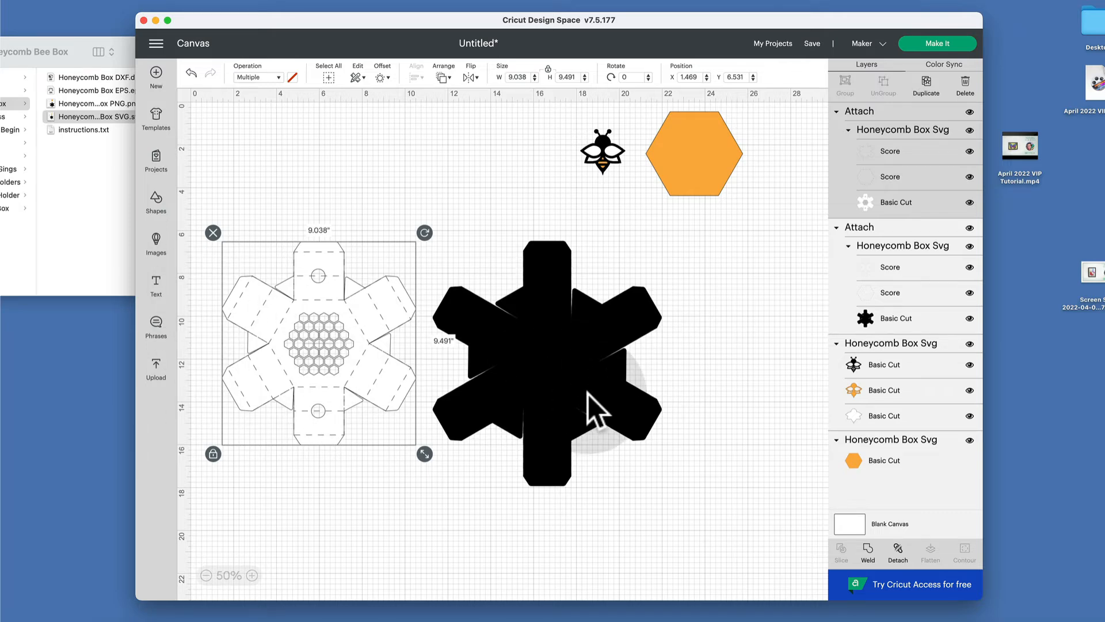
pyautogui.moveTo(528, 406)
pyautogui.mouseDown()
pyautogui.moveTo(560, 405)
pyautogui.moveTo(545, 403)
pyautogui.mouseUp()
pyautogui.moveTo(600, 152); pyautogui.dragTo(320, 182)
pyautogui.moveTo(722, 156); pyautogui.dragTo(466, 177)
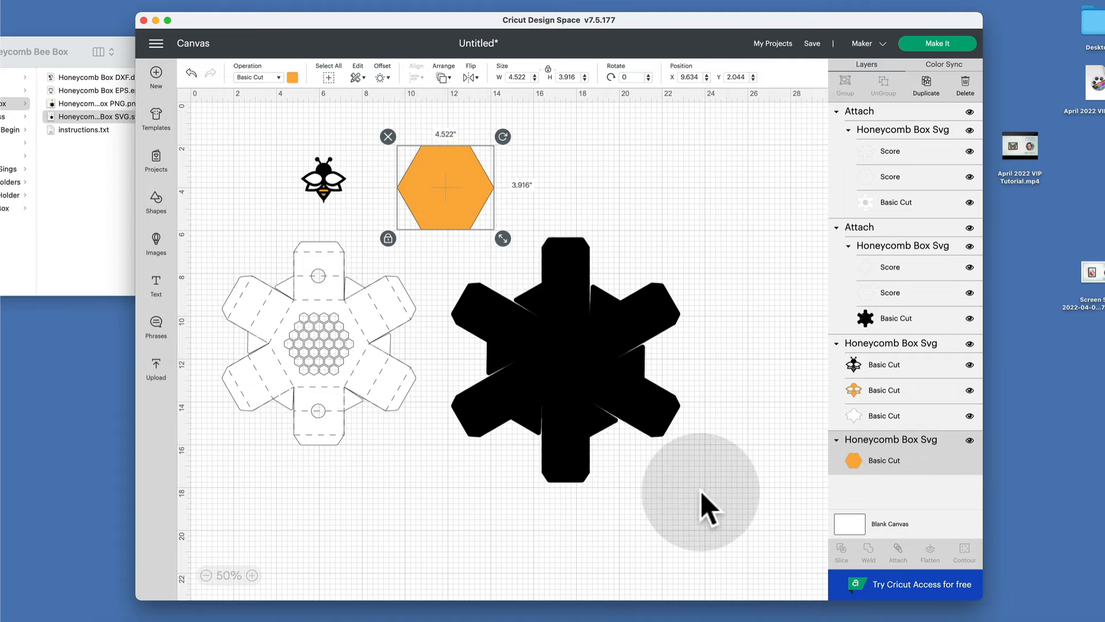
# Try scaling all the pieces down together in proportion, and undo the resize
pyautogui.moveTo(744, 526); pyautogui.dragTo(203, 104)
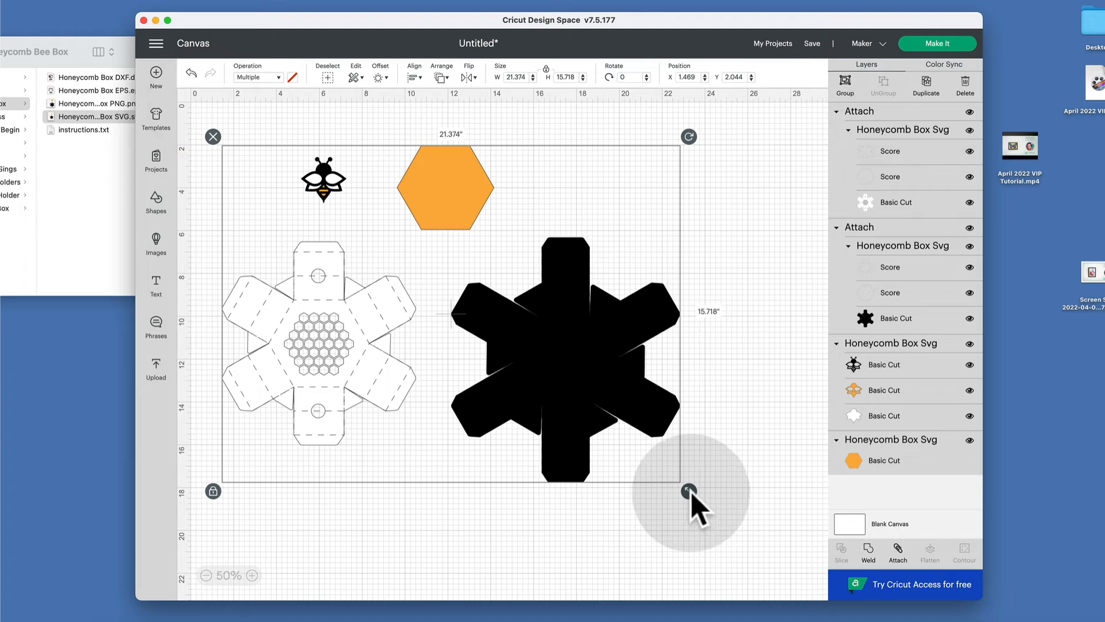
pyautogui.moveTo(691, 492); pyautogui.dragTo(651, 484)
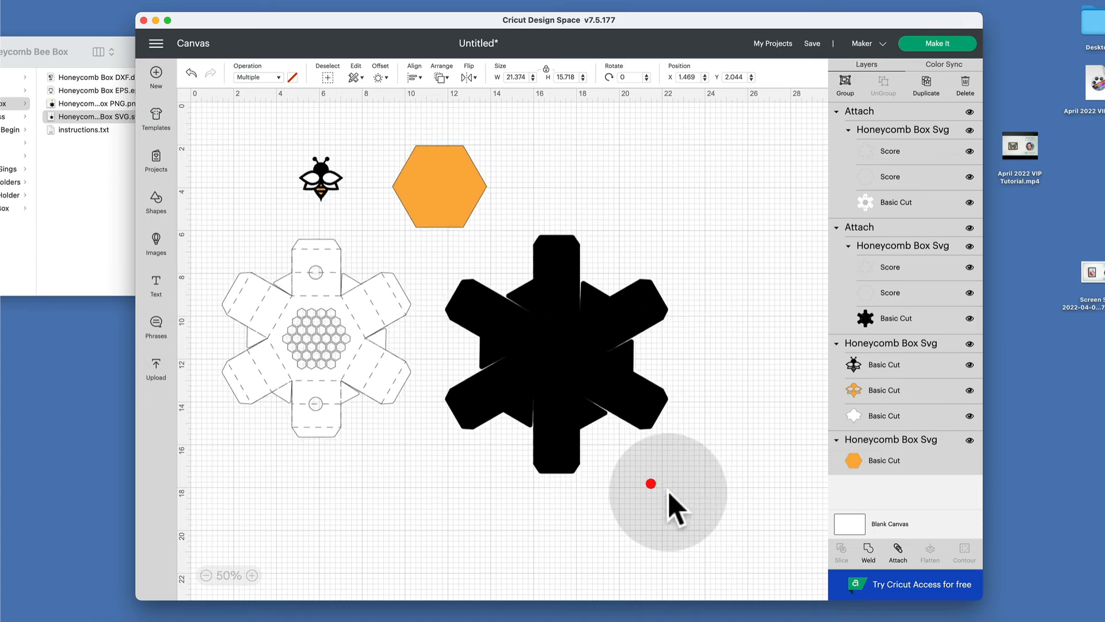
pyautogui.click(698, 511)
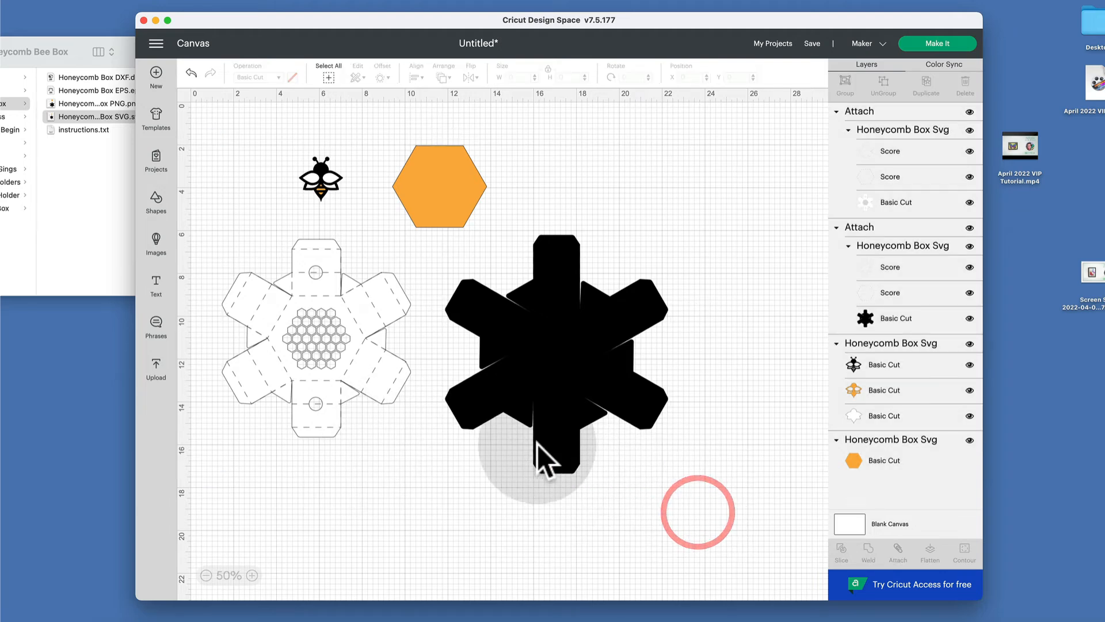
pyautogui.press('super+z')
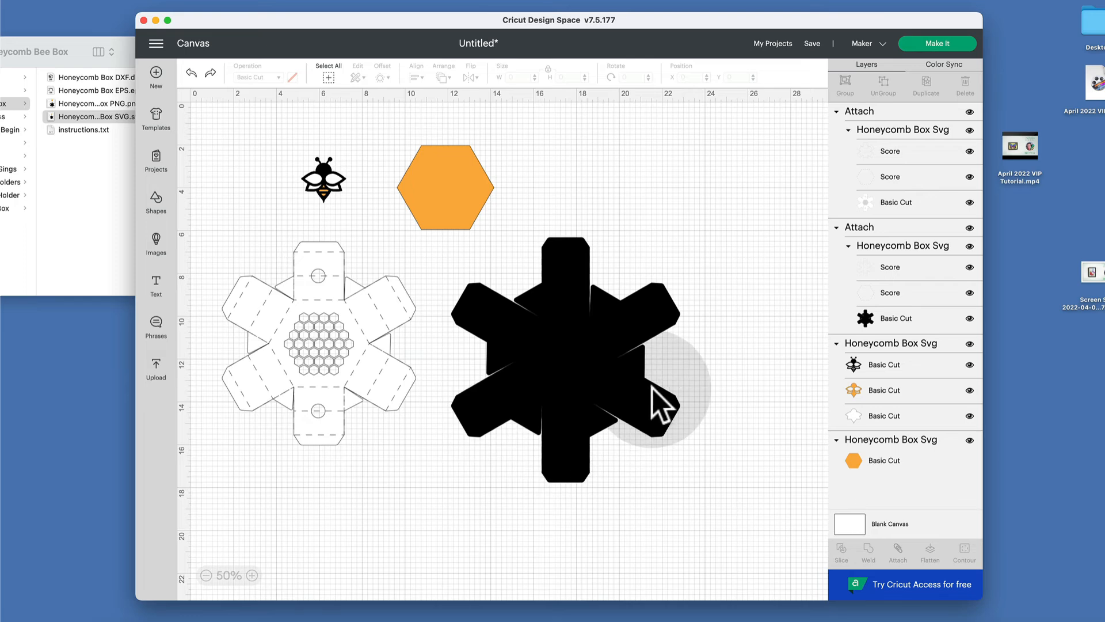
# Send the project to mat preparation and continue with the prepared mats to the machine setup
pyautogui.click(937, 44)
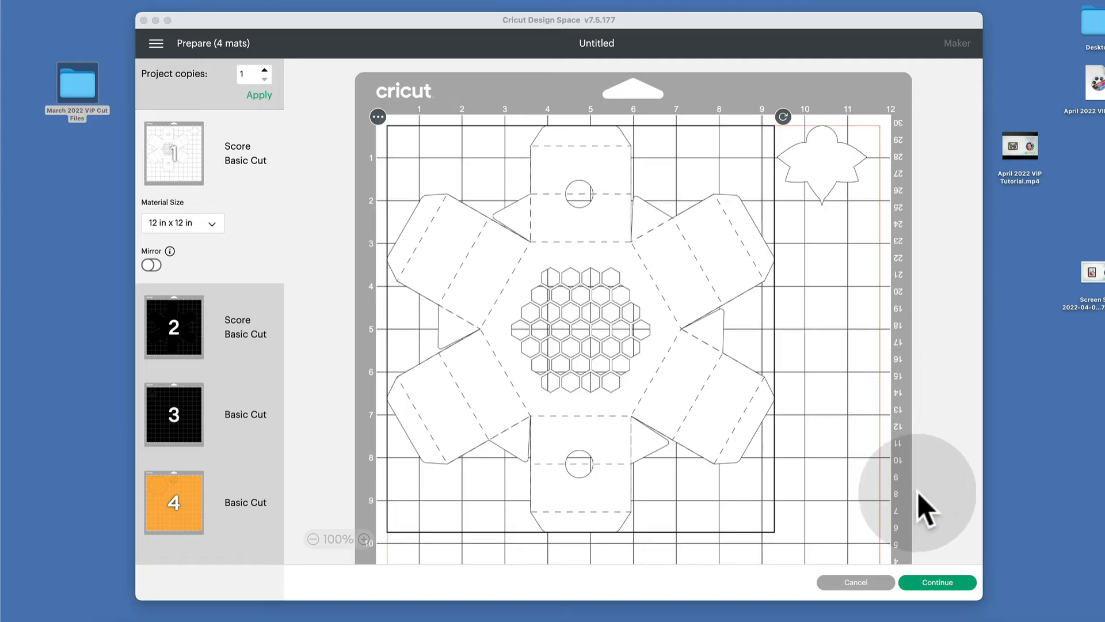
pyautogui.click(938, 584)
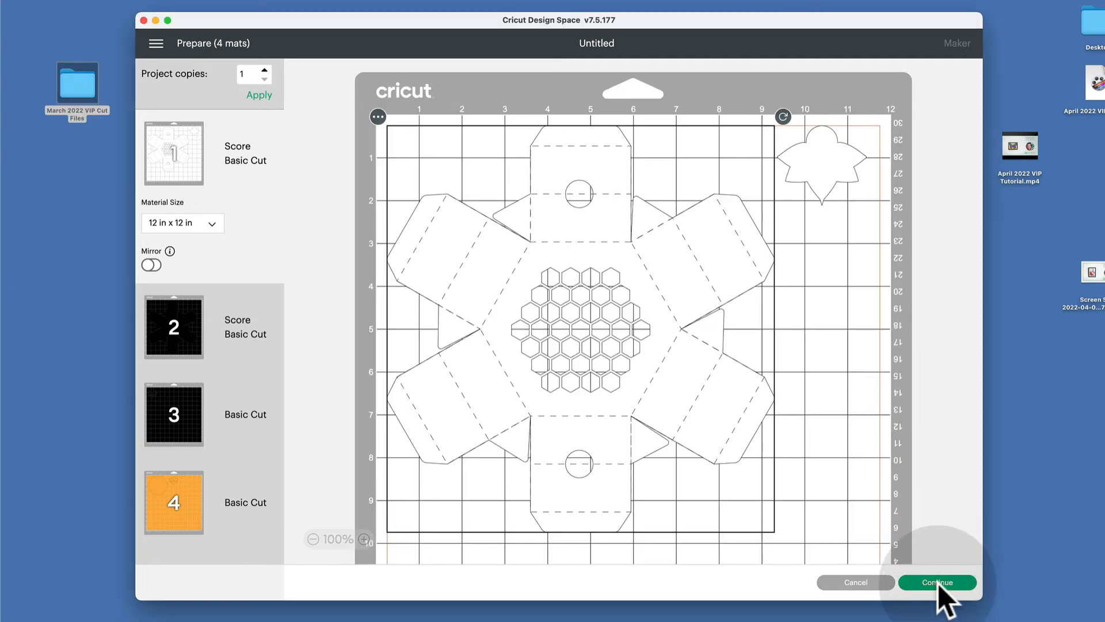
pyautogui.click(937, 583)
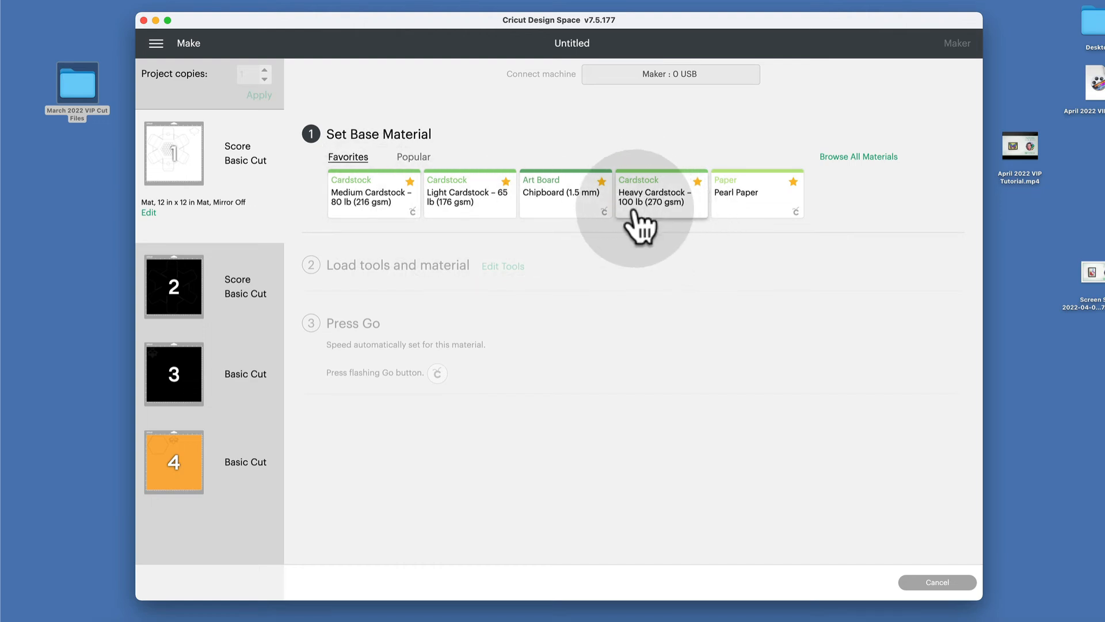
# Set the base material to Heavy Cardstock – 100 lb (270 gsm) and change the scoring tool to the Scoring Stylus
pyautogui.click(655, 206)
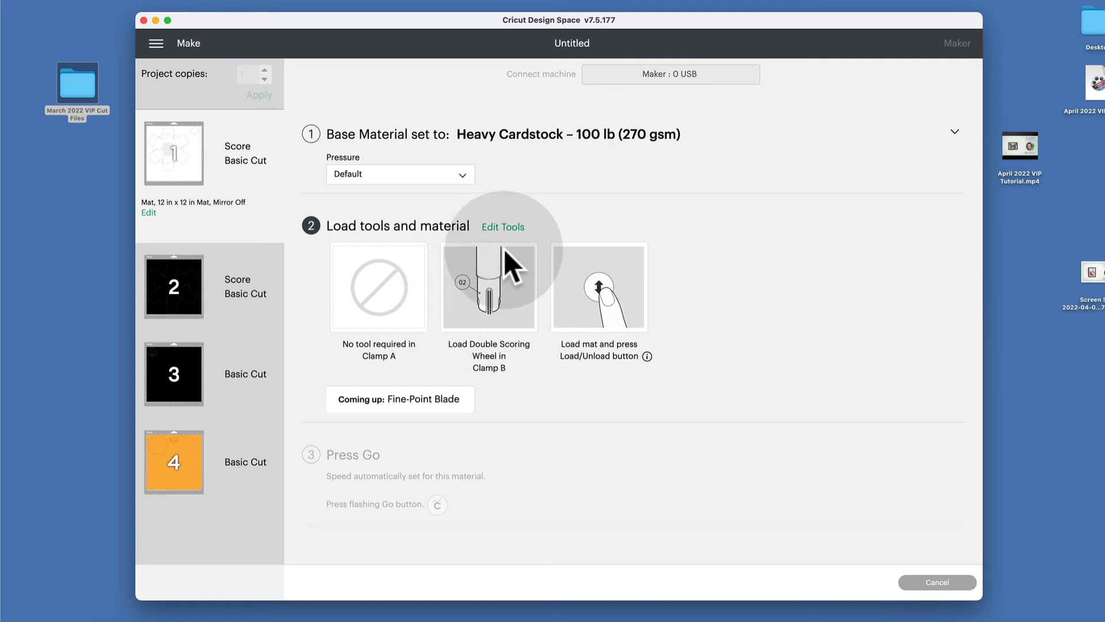
pyautogui.click(503, 228)
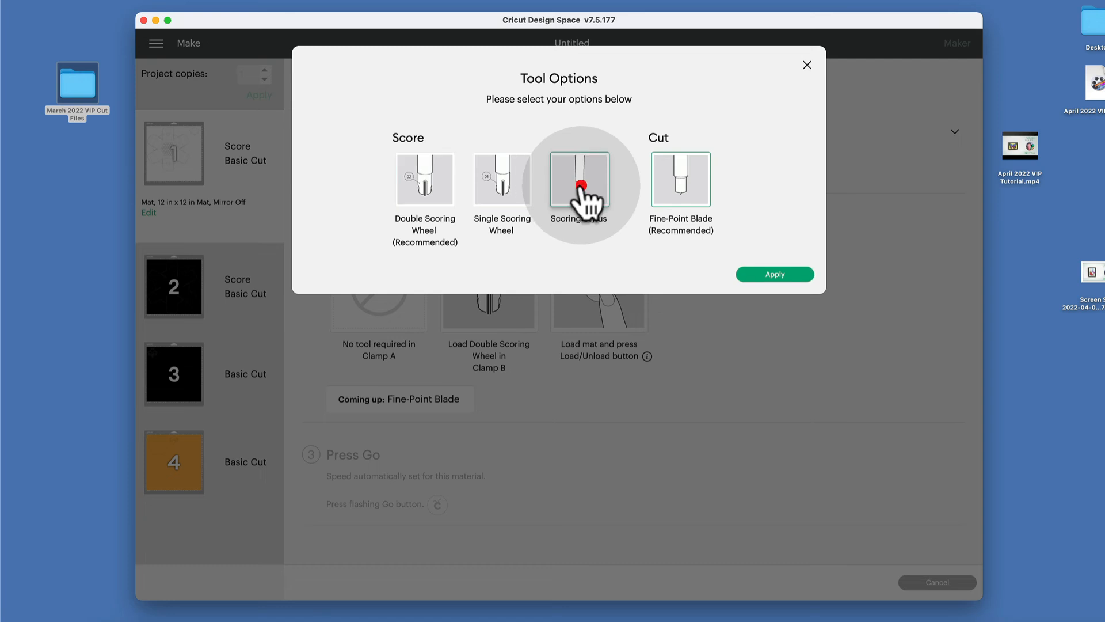
pyautogui.click(777, 274)
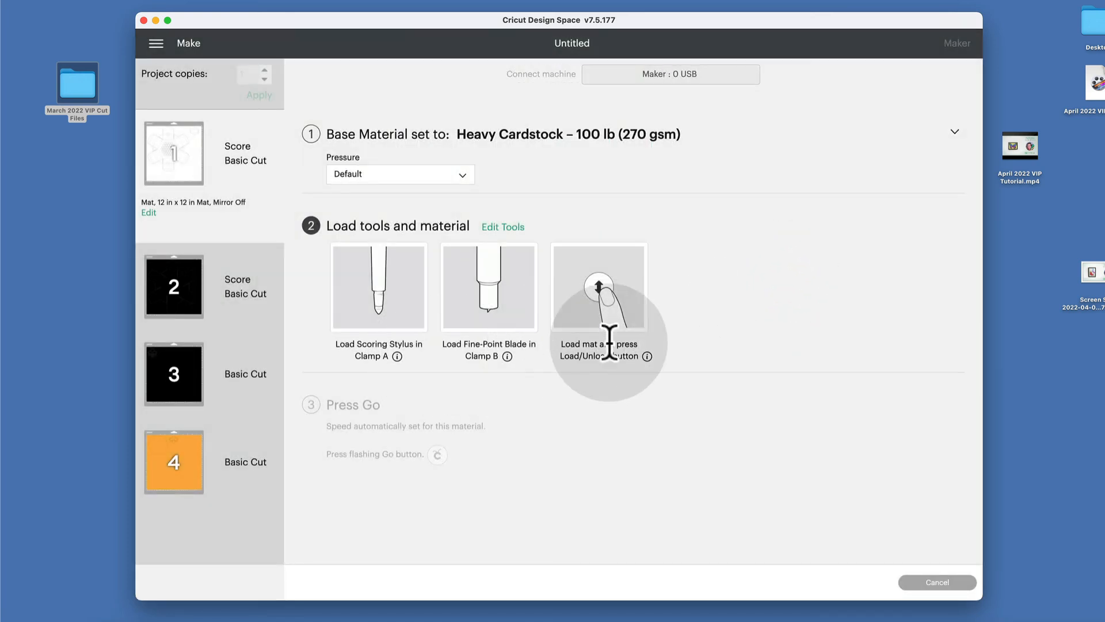